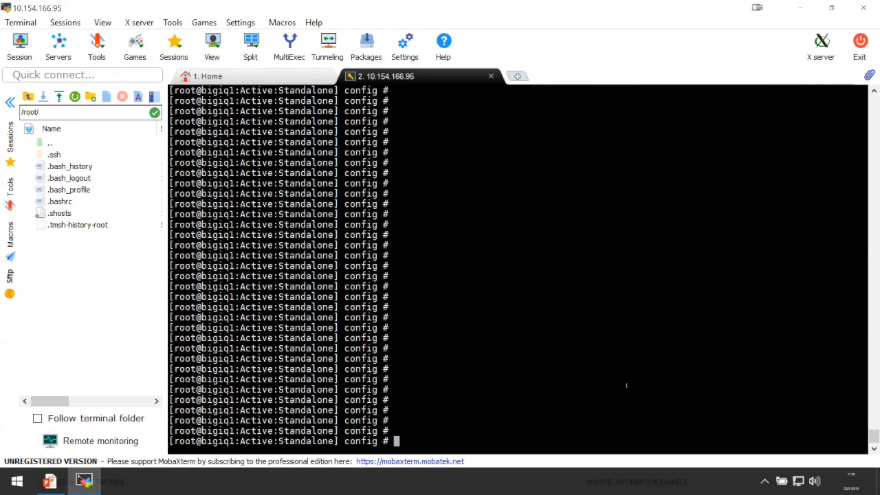
Run the config utility in the terminal and decline automatic configuration of the management IP address.
text(config)
key(Return)
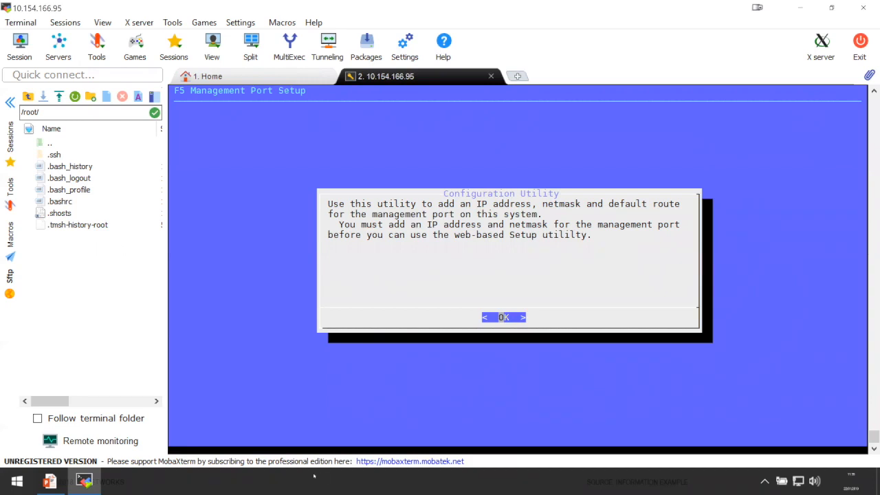
key(Return)
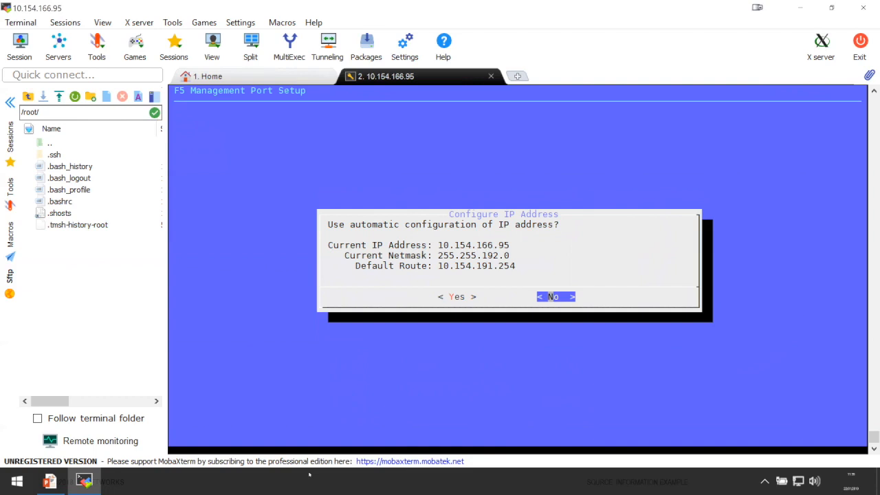
key(Return)
Set the management port's IP address to 10.154.166.95 and accept it.
key(BackSpace)
key(BackSpace)
key(BackSpace)
key(BackSpace)
key(BackSpace)
key(BackSpace)
key(BackSpace)
key(BackSpace)
key(BackSpace)
key(BackSpace)
key(BackSpace)
key(BackSpace)
key(BackSpace)
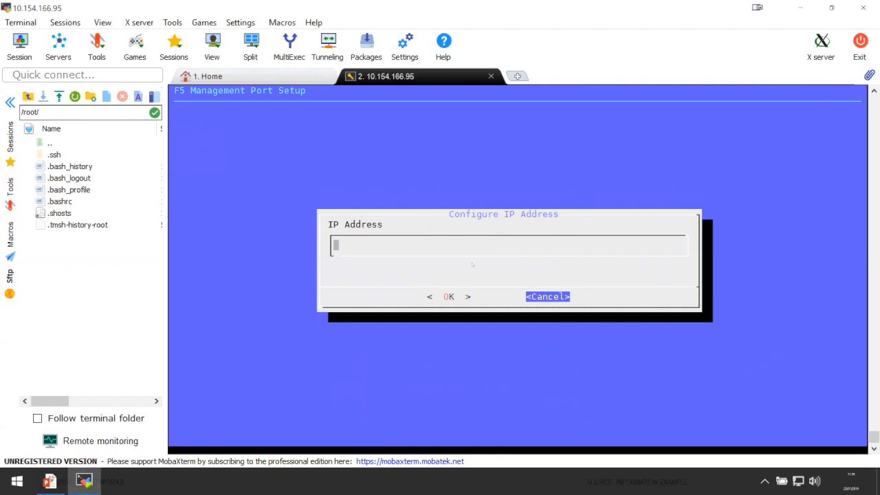
text(10.154.166.95)
key(Tab)
key(Return)
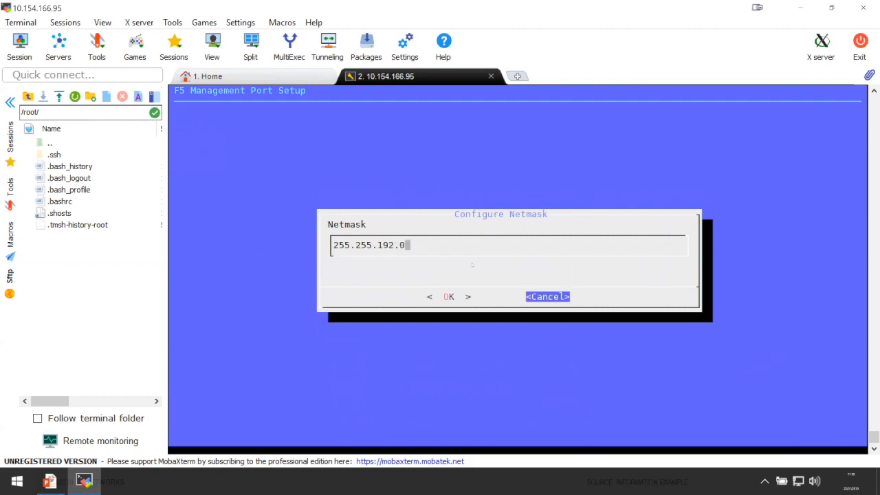
Set the management port's netmask to 255.255.192.0 and accept it.
key(BackSpace)
key(BackSpace)
key(BackSpace)
key(BackSpace)
key(BackSpace)
key(BackSpace)
key(BackSpace)
key(BackSpace)
key(BackSpace)
key(BackSpace)
key(BackSpace)
key(BackSpace)
key(BackSpace)
text(255.255.192.0)
key(Tab)
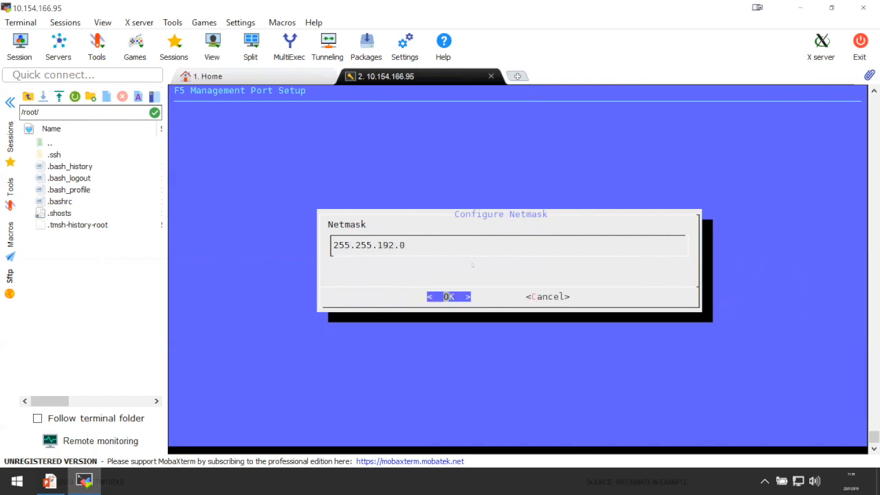
key(Return)
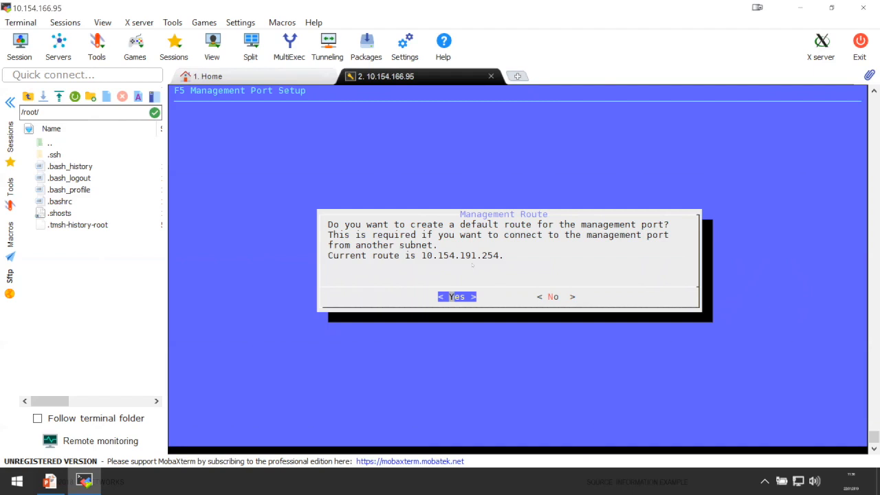
Create a default management route through 10.154.191.254 and accept the management port settings.
key(Return)
key(BackSpace)
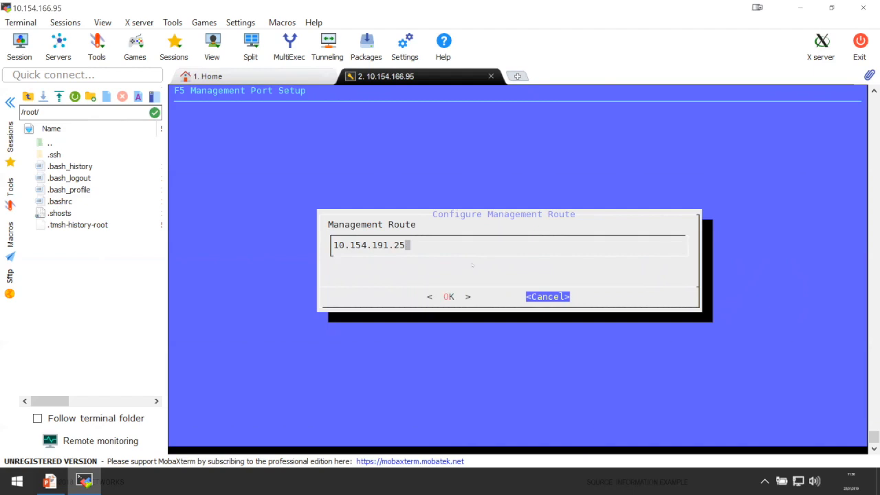
text(4)
key(Tab)
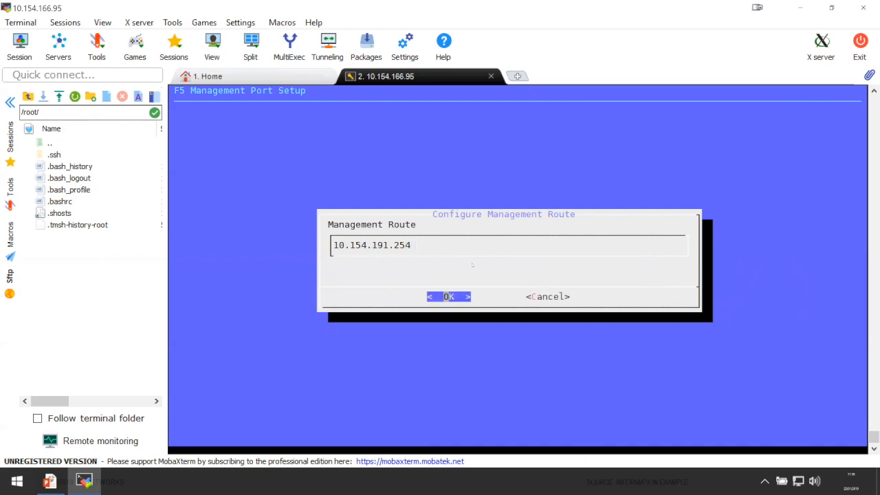
key(Return)
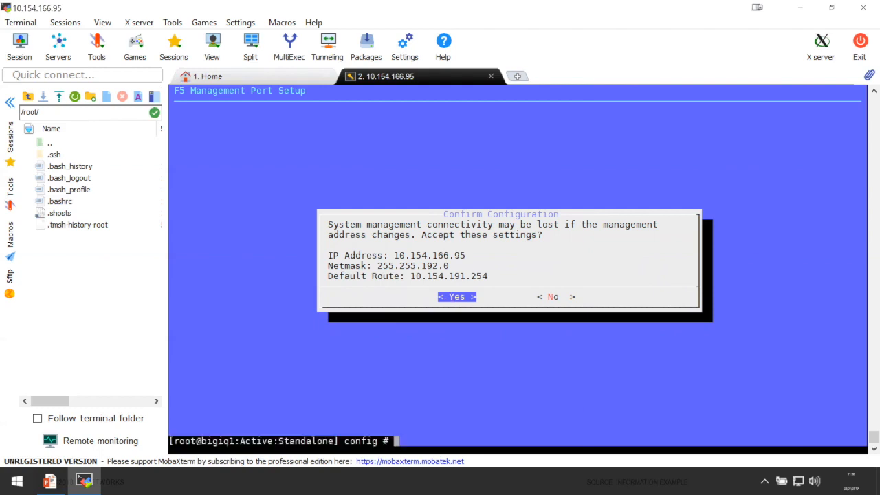
key(Return)
key(Return)
key(Return)
key(Return)
key(Return)
key(Return)
key(Return)
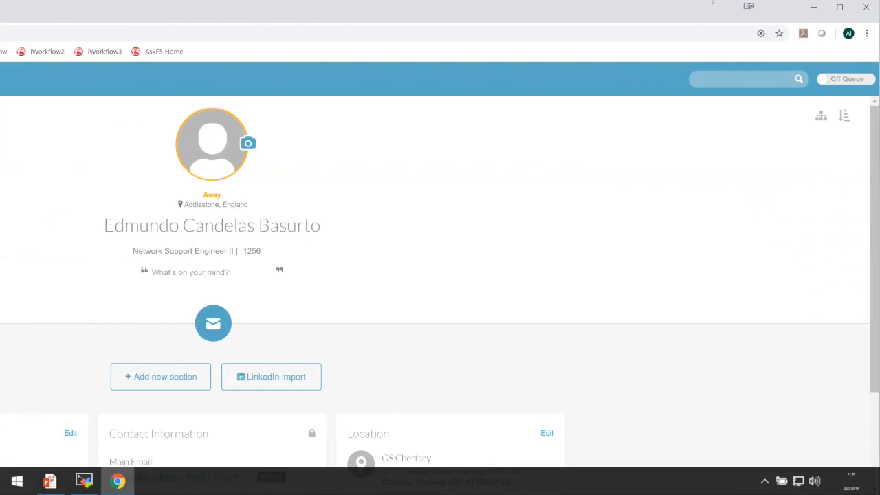
Switch to Chrome and open the BIG-IQ web interface at 10.154.166.95.
drag(713, 2, 713, 434)
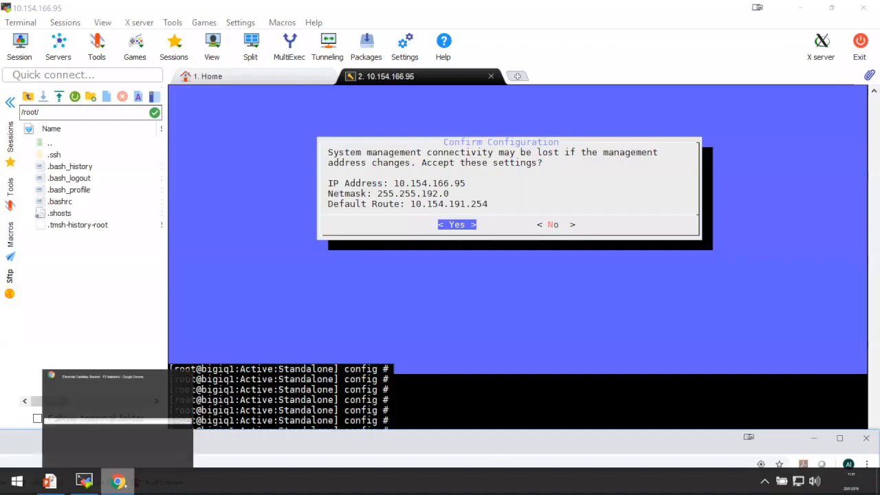
click(125, 485)
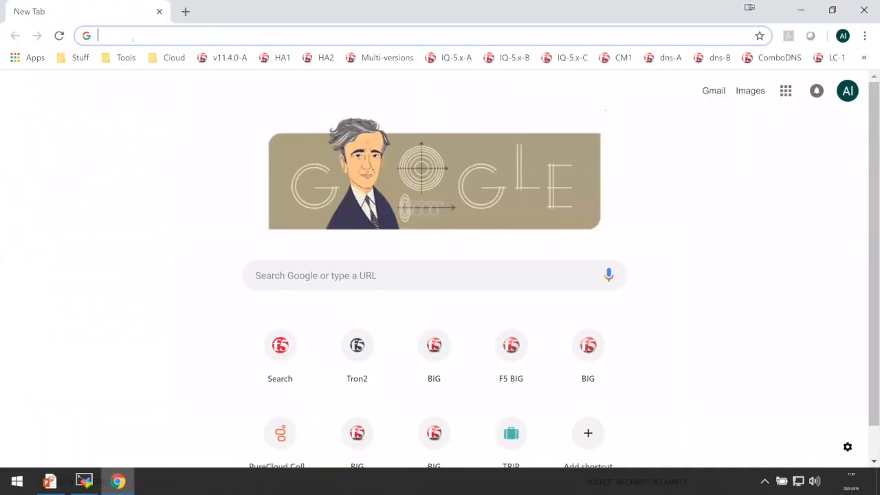
text(10.154.166.95)
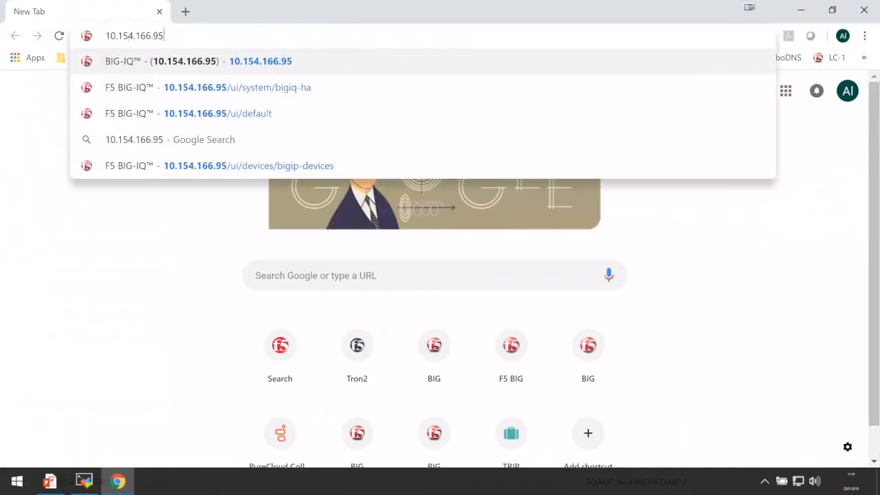
key(Return)
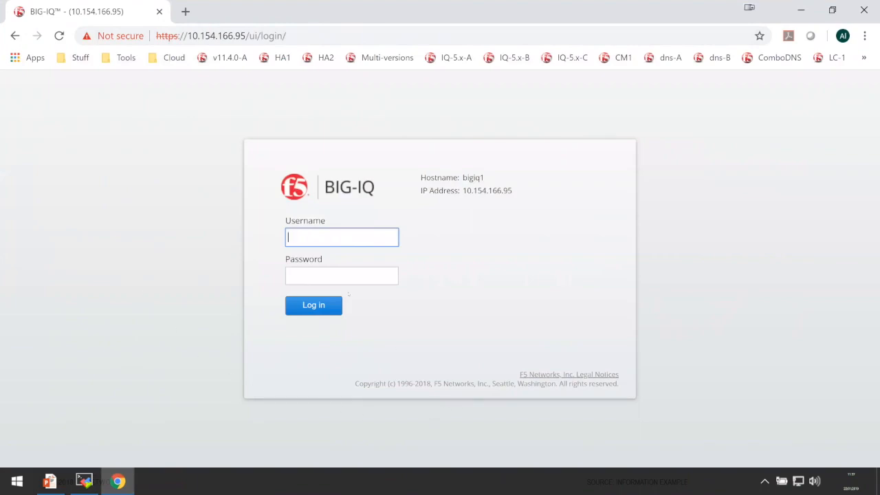
Log in to BIG-IQ with the username admin and the account password.
text(admin)
key(Tab)
text(admin)
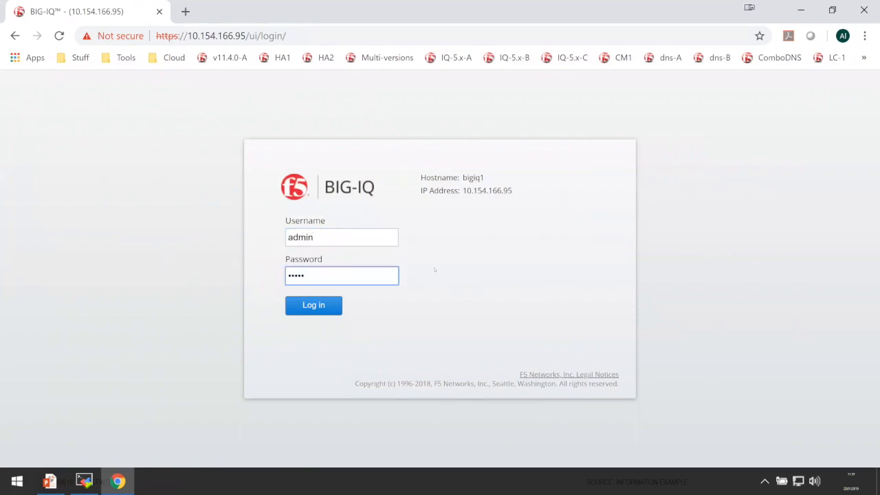
key(Return)
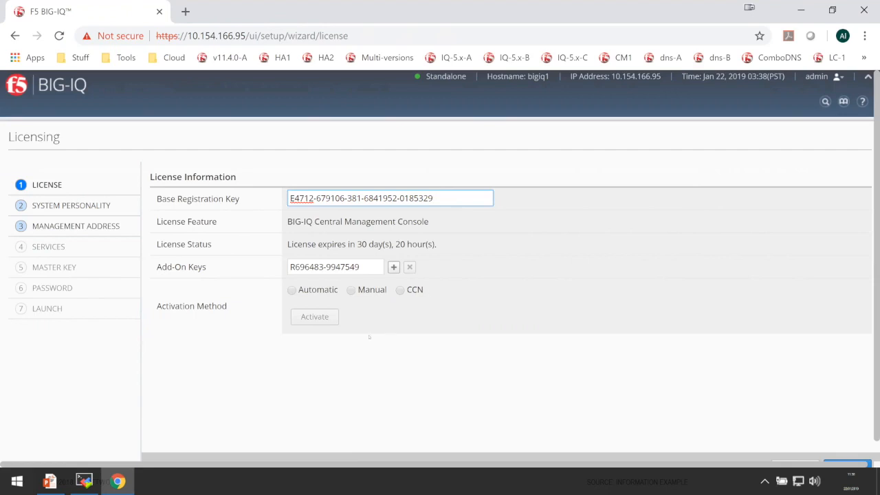
Choose Manual license activation, generate the device dossier and copy its entire text.
click(351, 289)
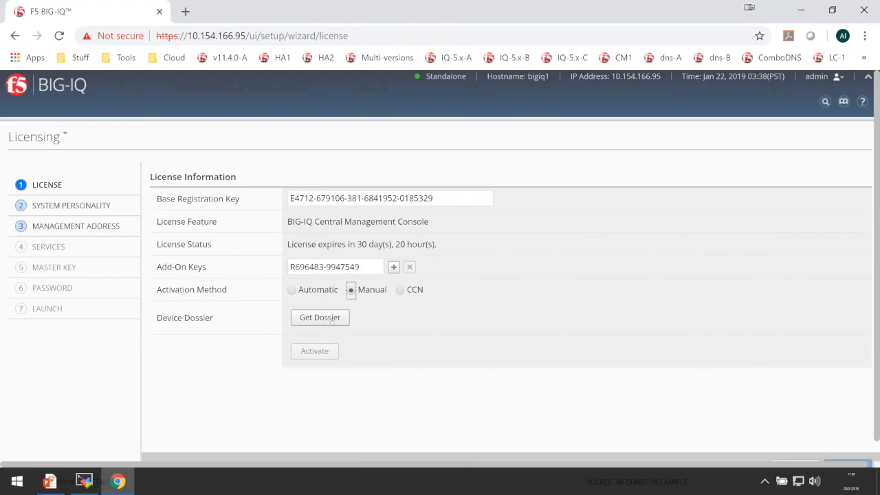
click(332, 318)
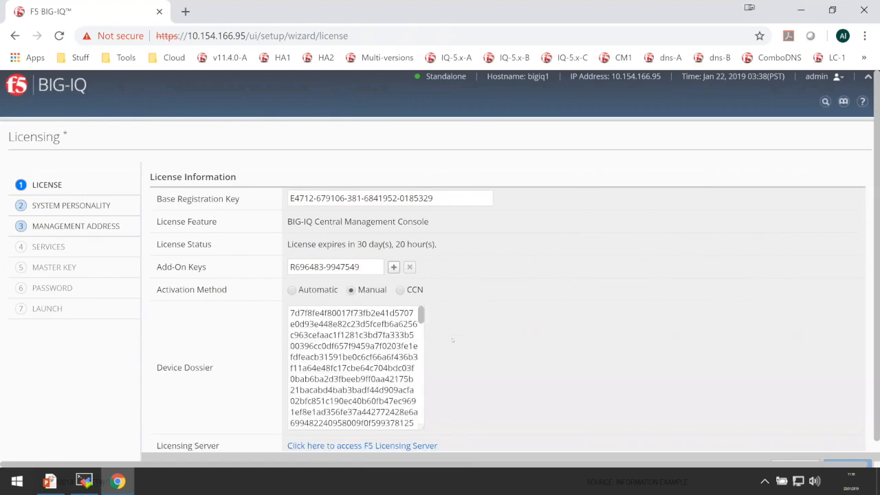
key(ctrl+a)
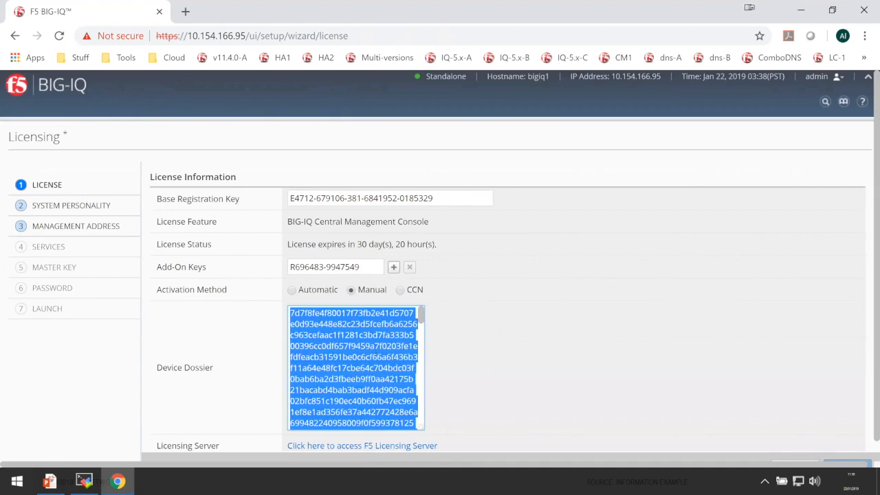
Open the general Activate License page on the F5 licensing server and submit the copied device dossier.
scroll(470, 352, down, 2)
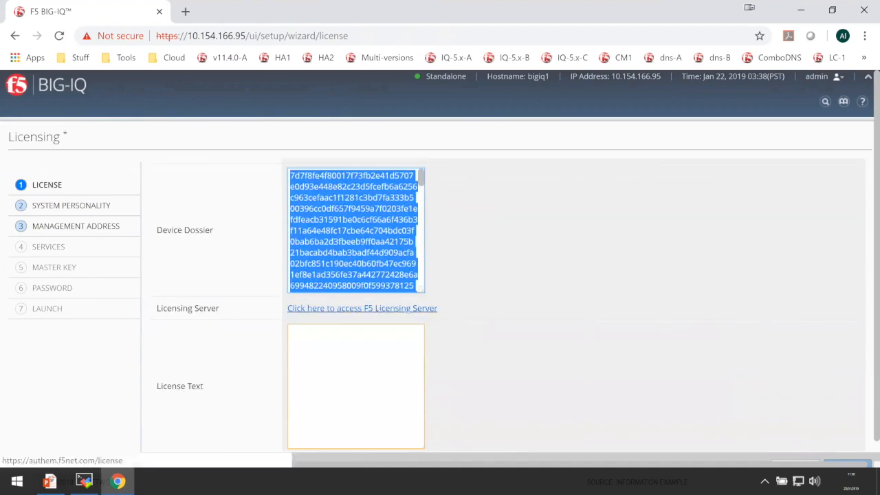
click(405, 306)
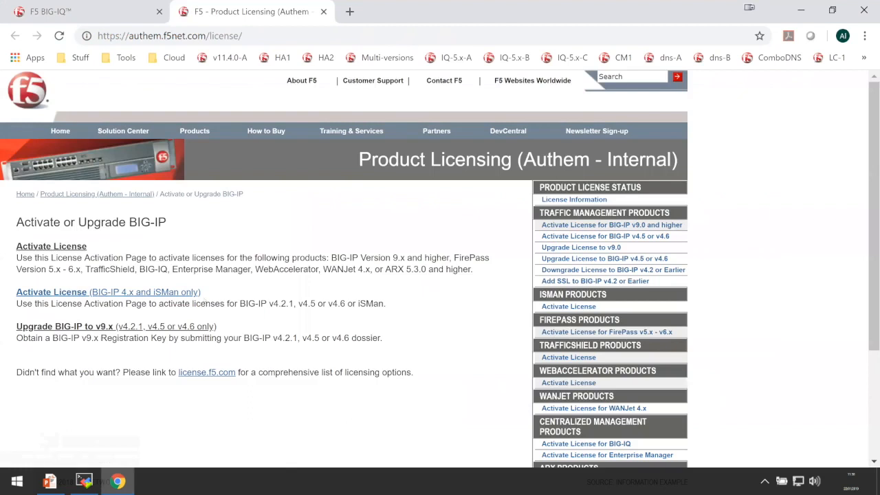
click(62, 249)
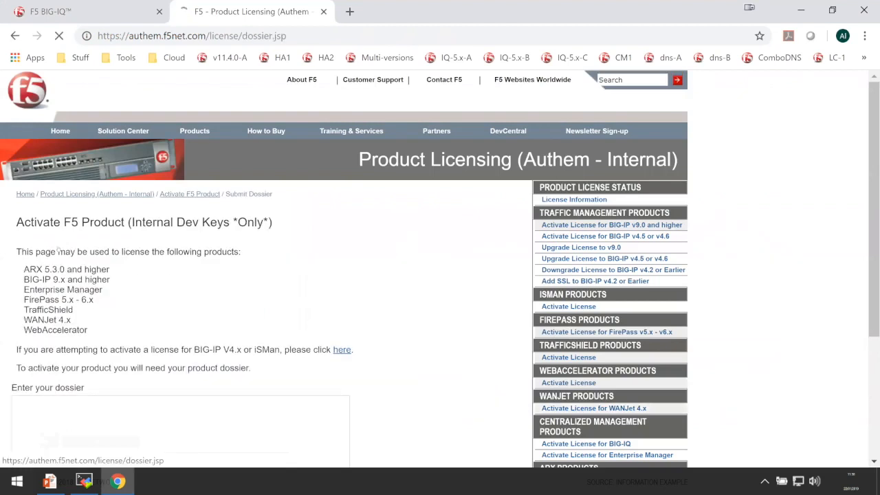
scroll(232, 346, down, 2)
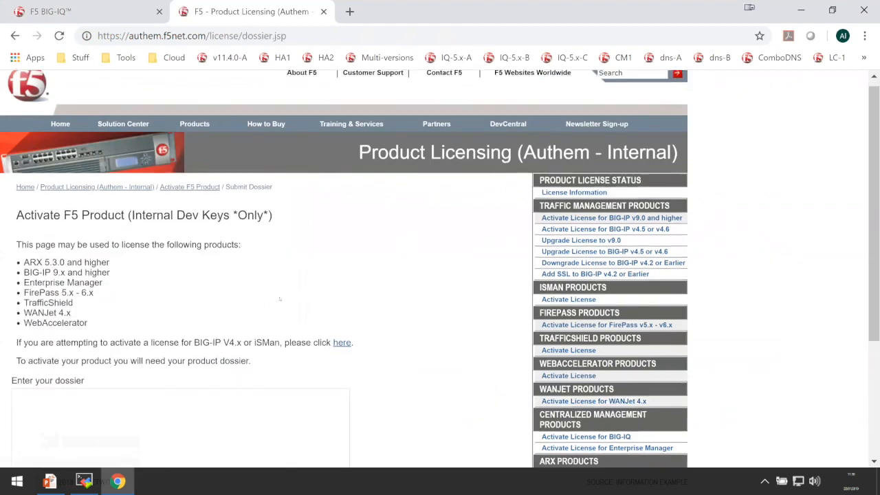
click(205, 356)
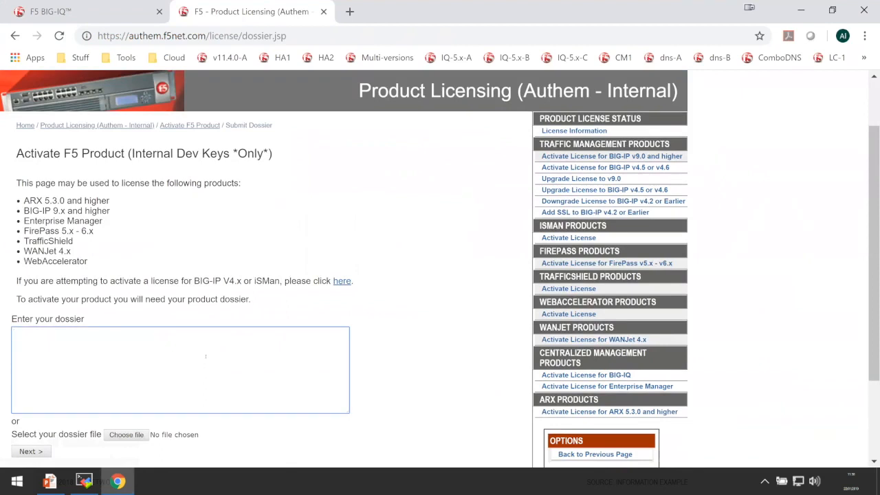
key(ctrl+v)
scroll(387, 345, down, 2)
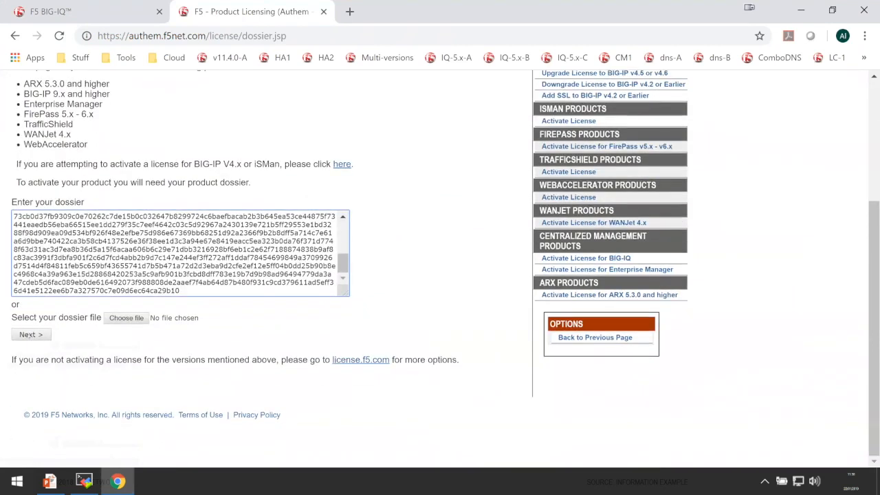
click(31, 334)
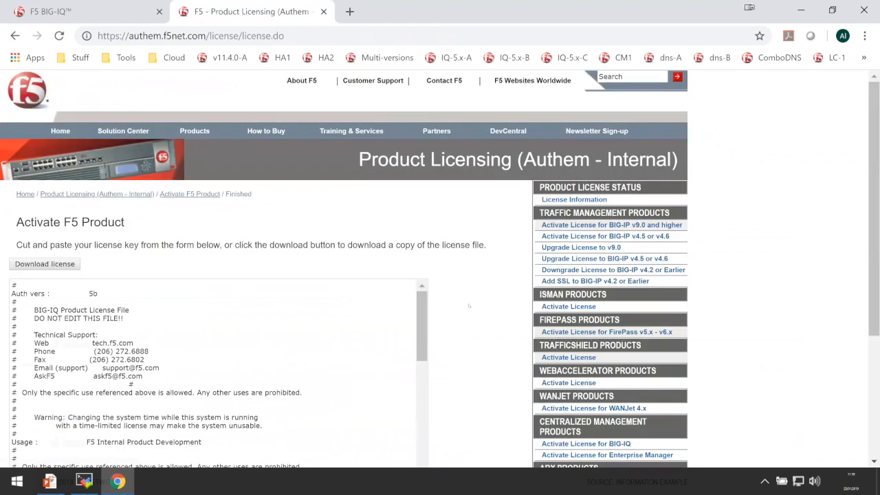
Copy the entire generated license text from the Activate F5 Product page.
scroll(463, 314, down, 1)
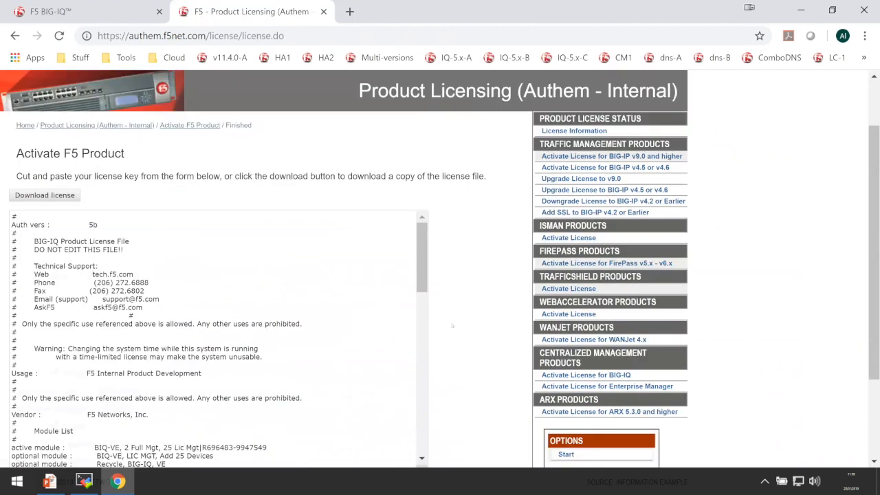
scroll(458, 338, down, 1)
click(259, 309)
key(ctrl+a)
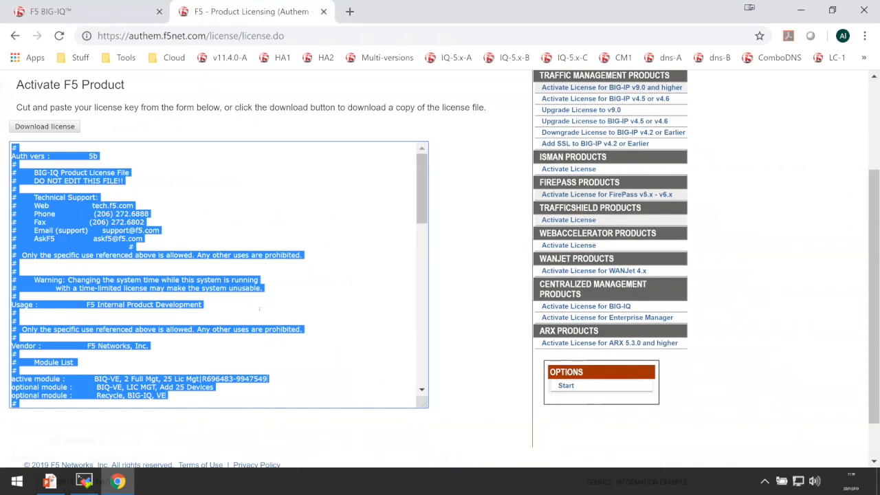
Activate the BIG-IQ license by pasting the copied license into License Text, and continue to the System Personality page.
click(89, 11)
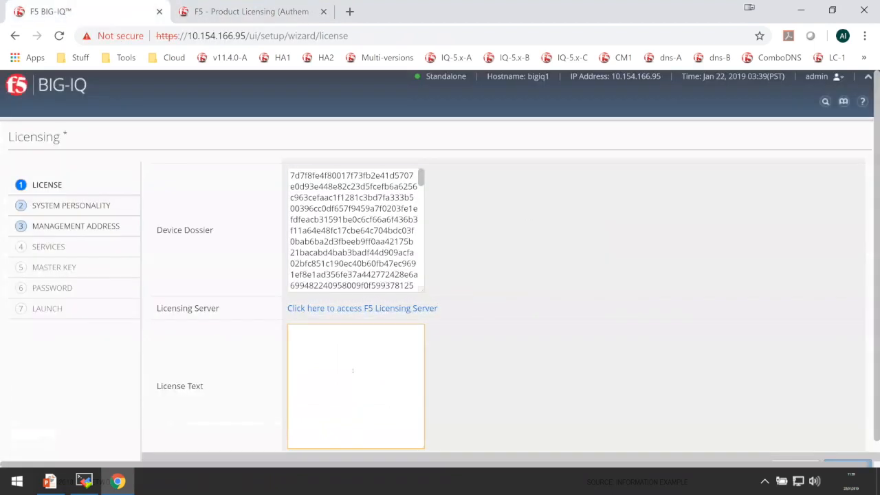
key(ctrl+v)
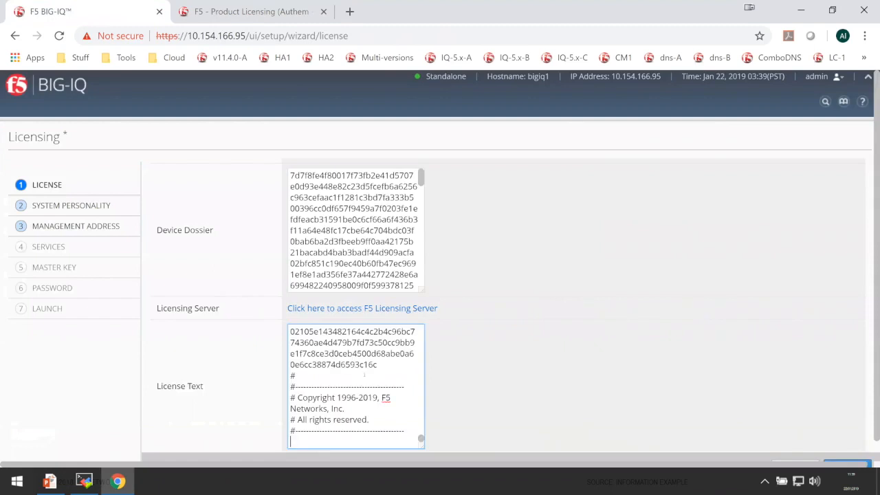
scroll(365, 375, up, 1)
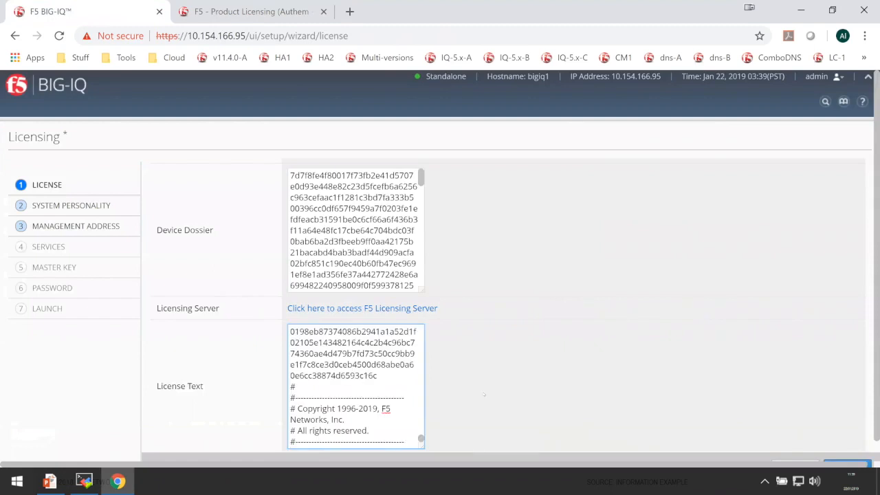
scroll(499, 391, down, 1)
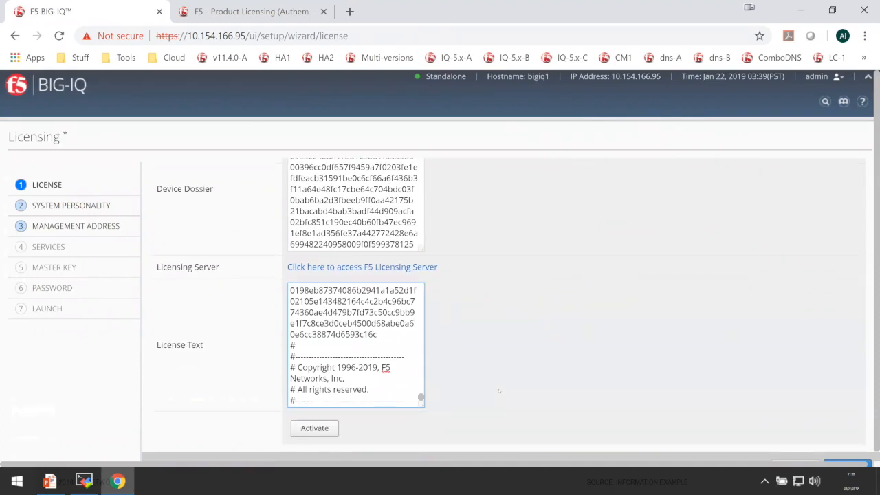
click(314, 428)
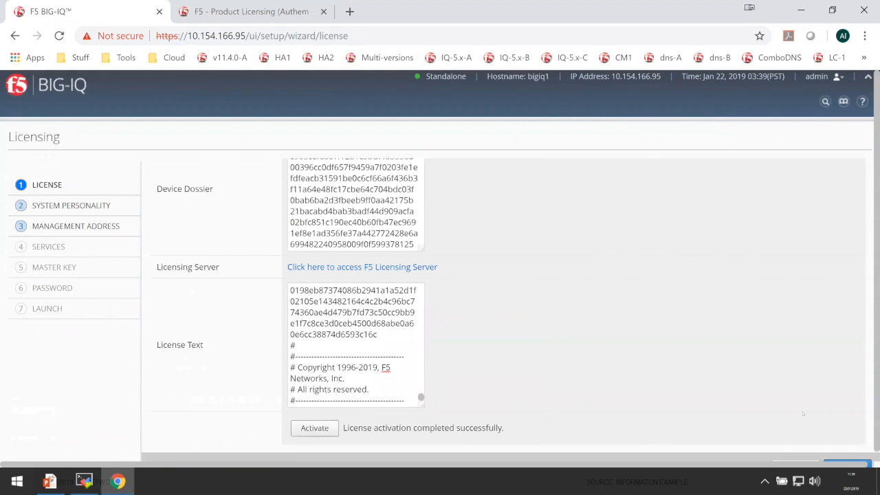
scroll(811, 440, down, 1)
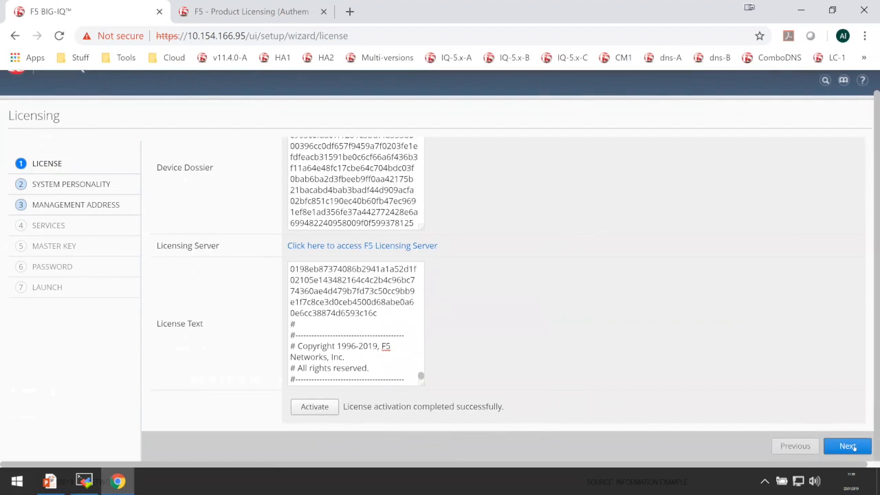
click(854, 448)
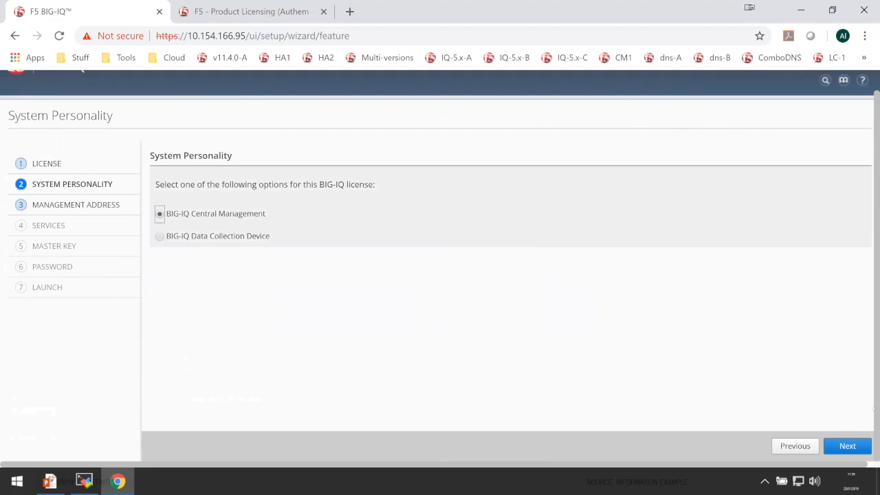
Accept the BIG-IQ Central Management personality, set the hostname to bigiq-CM.co.uk, and continue to the Services page.
click(857, 446)
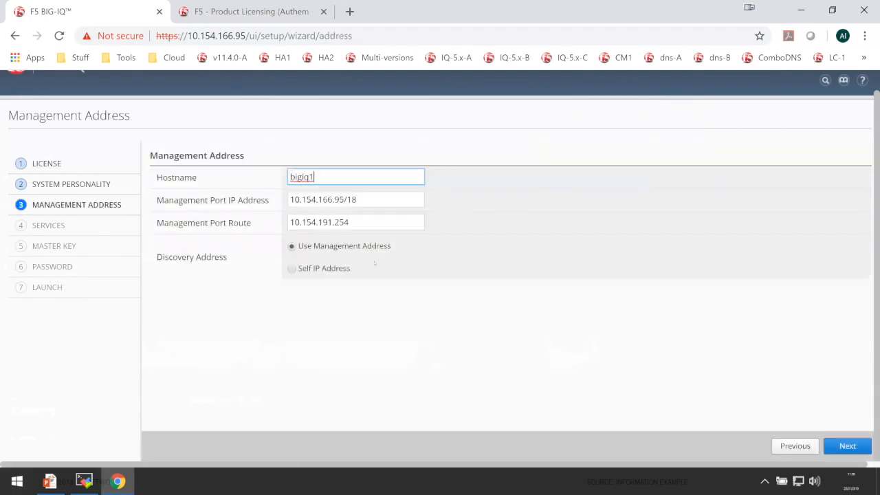
drag(318, 176, 247, 177)
text(bigiq-CM.co.uk)
click(846, 445)
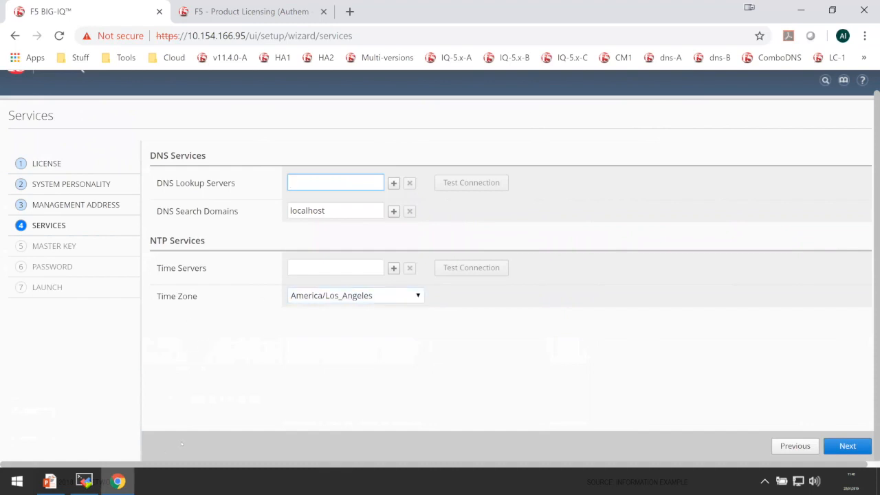
Set the DNS lookup server to 172.24.1.241 and the NTP time server to 192.168.11.168.
key(alt+Tab)
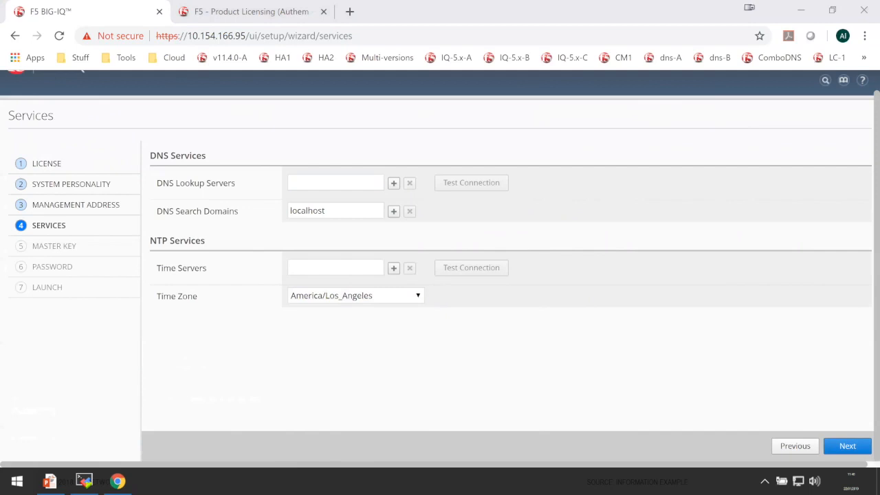
click(292, 178)
text(172.24.1.241)
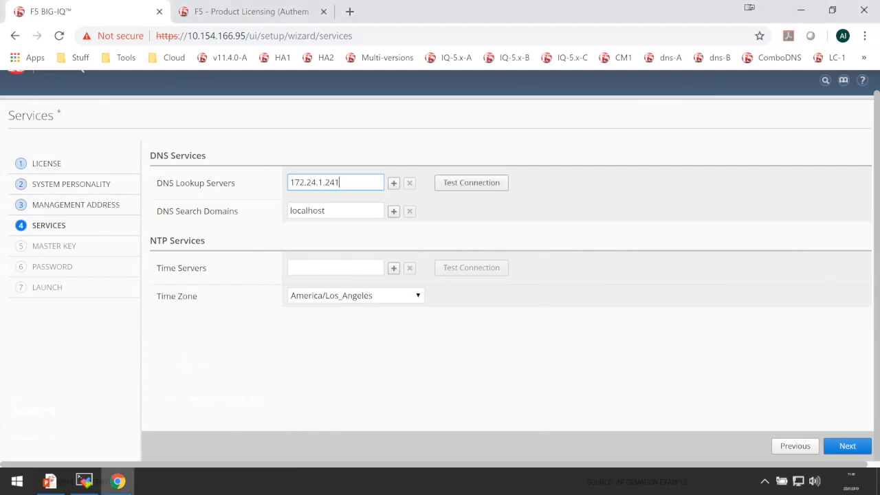
key(alt+Tab)
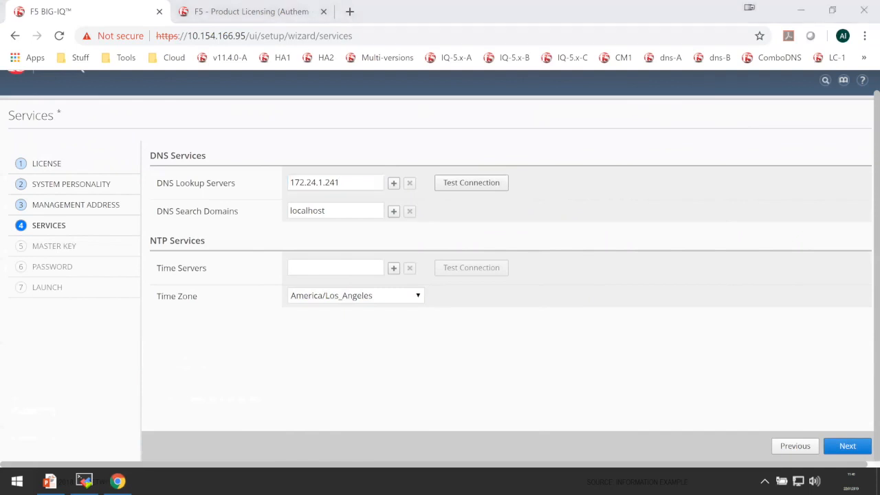
click(364, 261)
text(192.168.11.168)
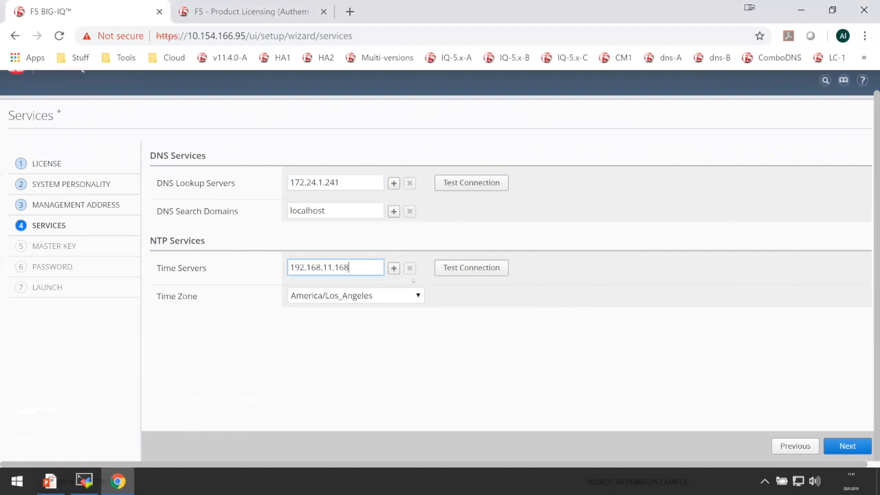
click(520, 341)
Test the connections to the DNS lookup server and the NTP time server.
click(481, 183)
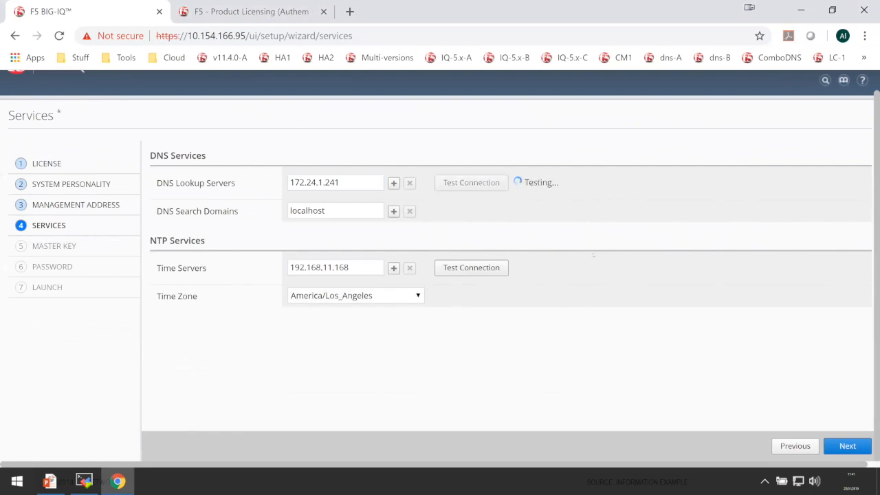
drag(567, 183, 524, 182)
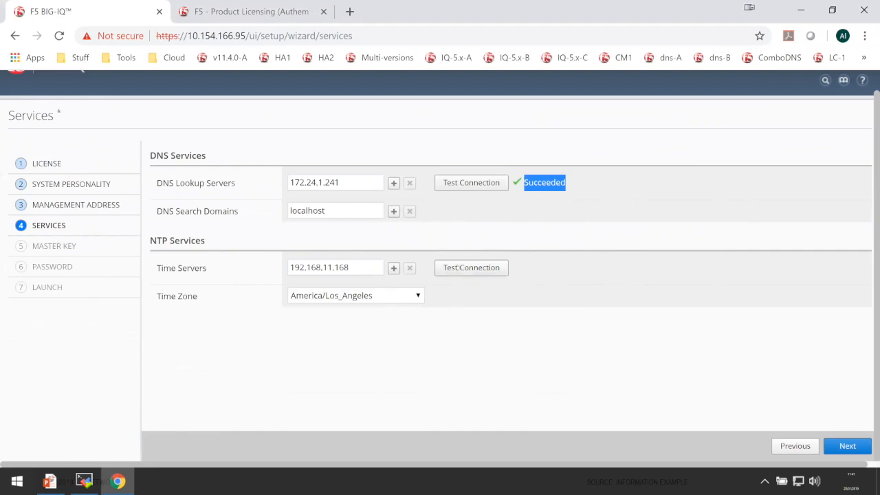
click(458, 267)
click(548, 267)
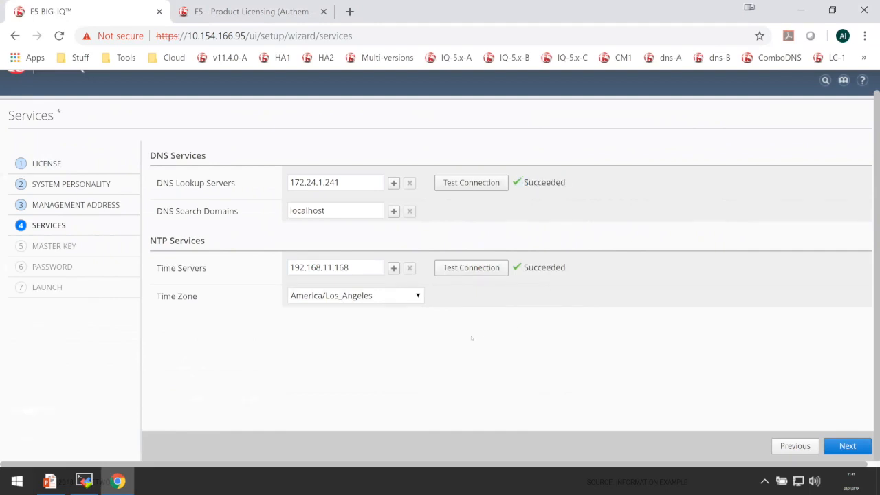
Keep America/Los_Angeles as the time zone and continue to the Master Key page.
click(391, 297)
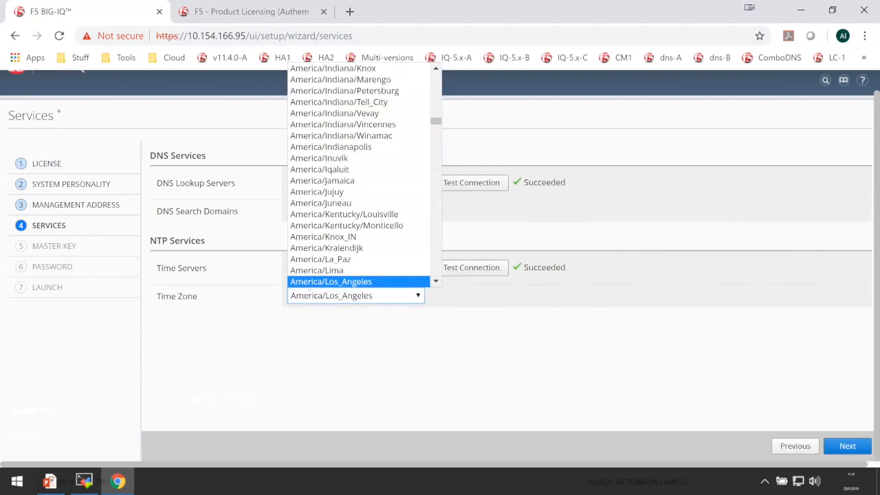
click(463, 317)
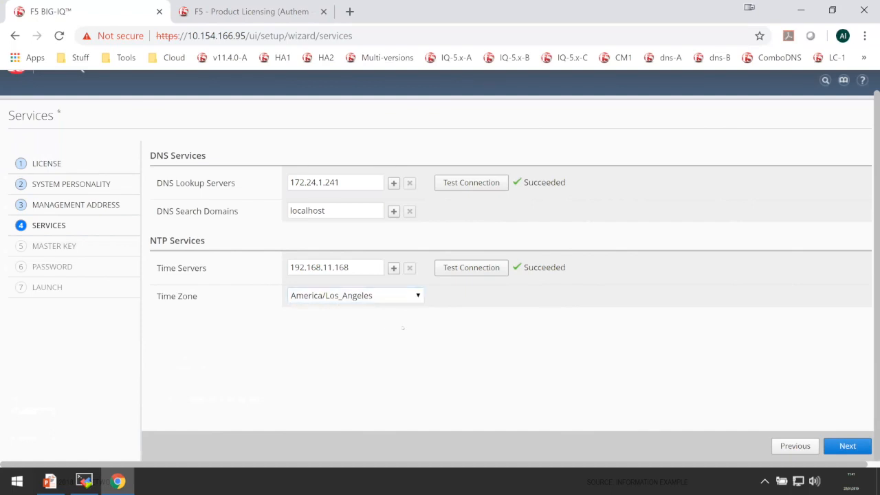
click(850, 446)
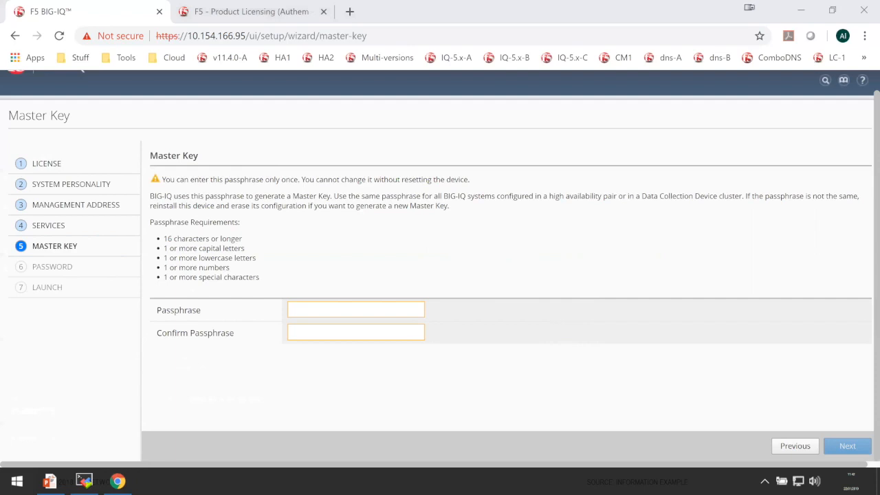
Enter and confirm the master key passphrase, set the master key, and continue to the Admin and Root Passwords page.
click(330, 308)
key(ctrl+v)
click(303, 335)
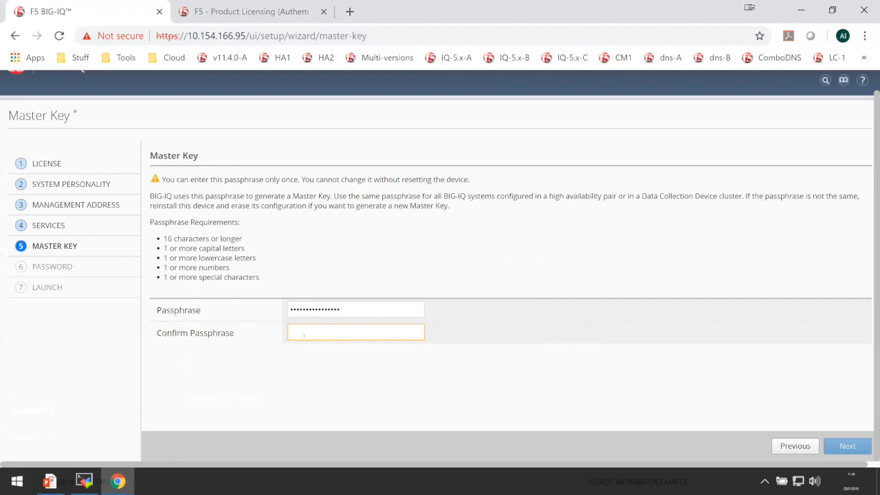
key(ctrl+v)
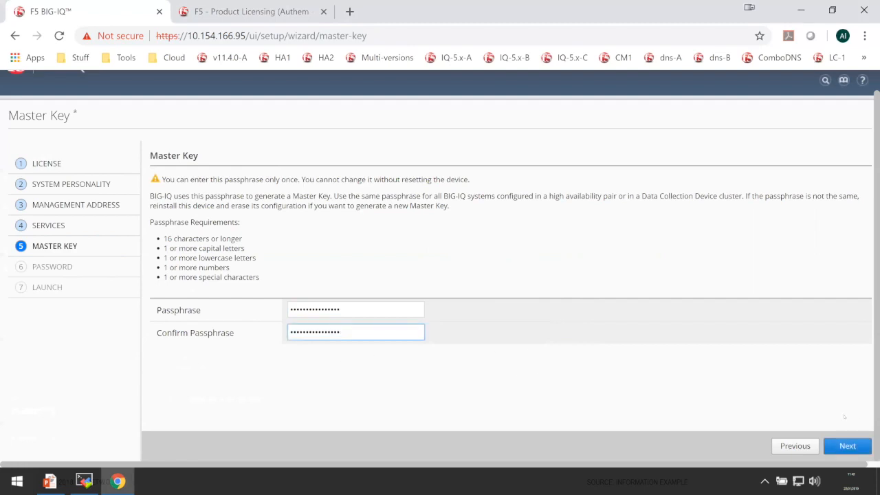
click(848, 446)
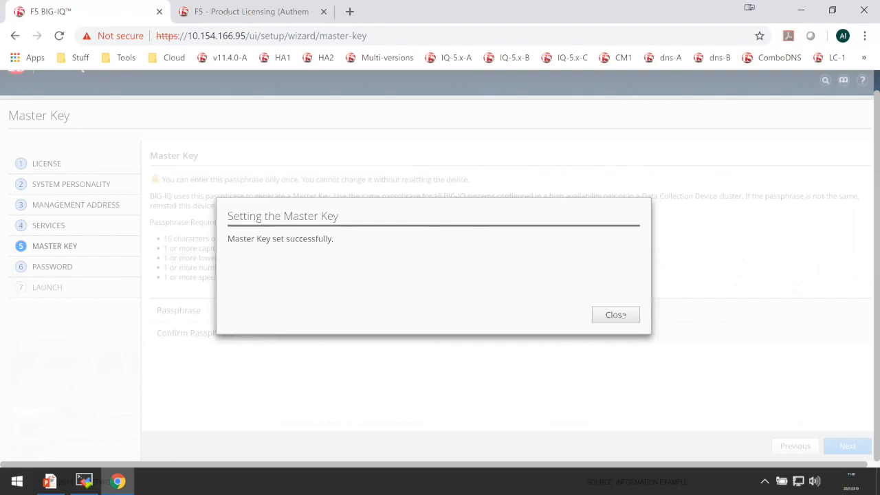
click(616, 315)
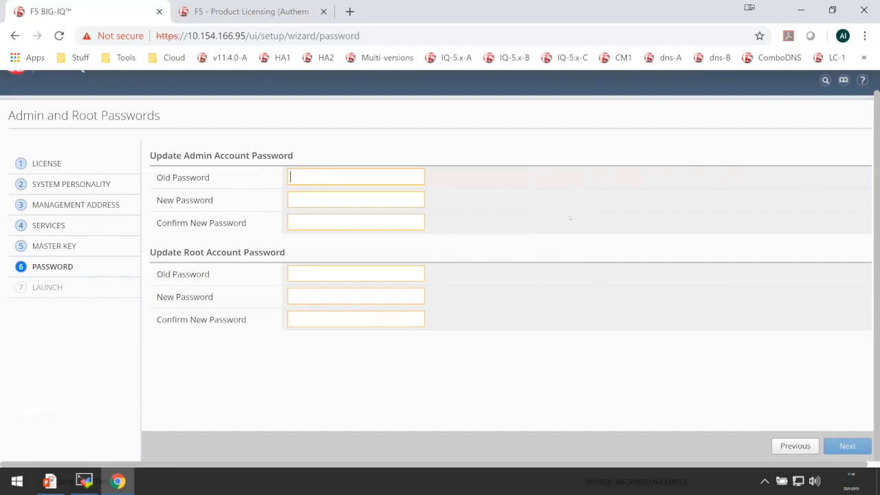
Fill in the admin account's old password, new password and password confirmation.
key(Tab)
text(•••••)
key(Tab)
text(•••••)
key(Tab)
text(•••••)
key(Tab)
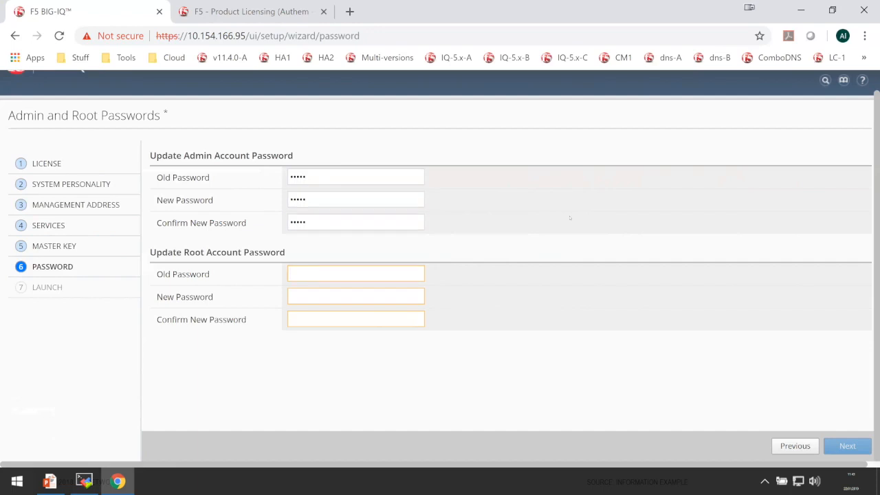
Fill in the root account's old password, new password and confirmation, and continue to the Launch summary.
text(••••)
key(Tab)
text(••••)
key(Tab)
text(••••)
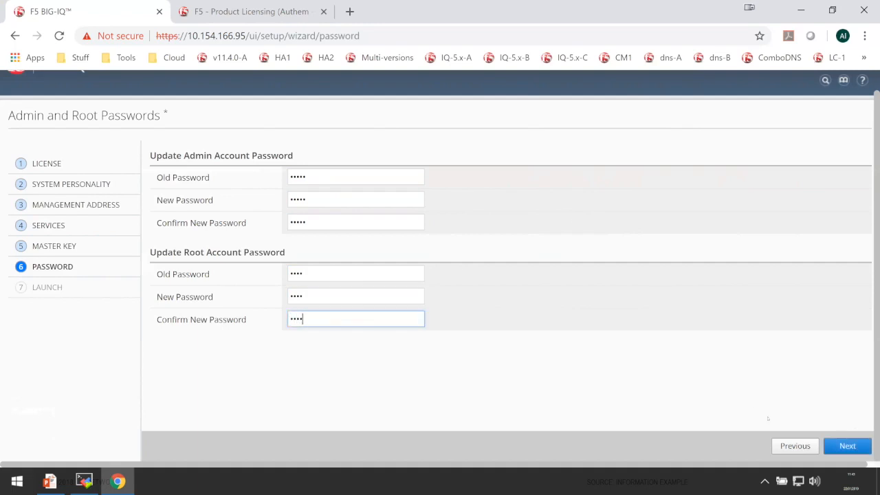
click(849, 445)
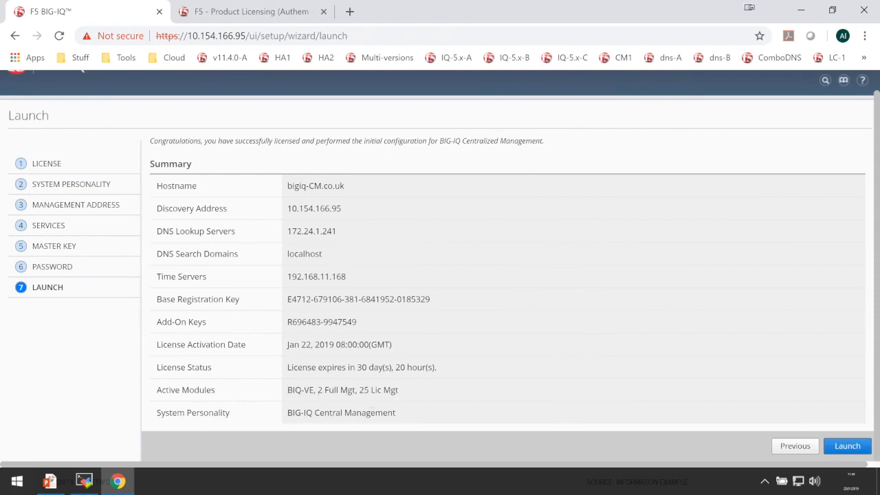
Launch the configured system, restart its services, and log out of the terminated session.
double_click(320, 390)
click(851, 445)
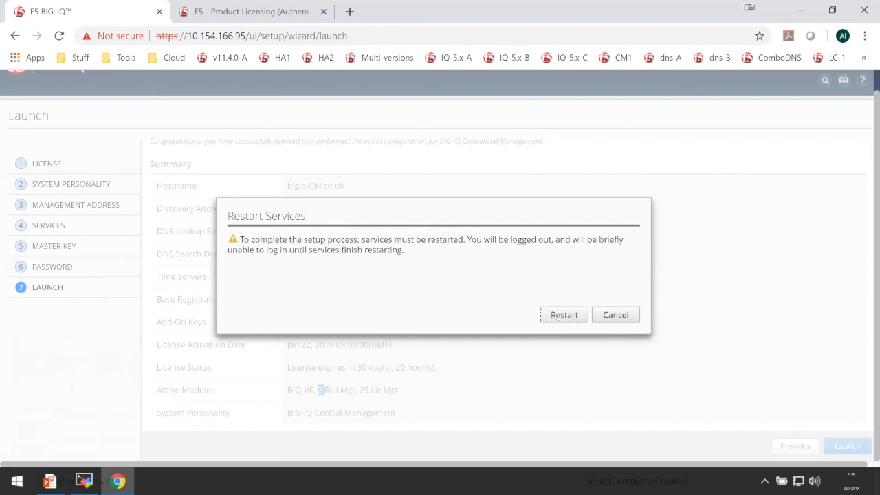
click(558, 315)
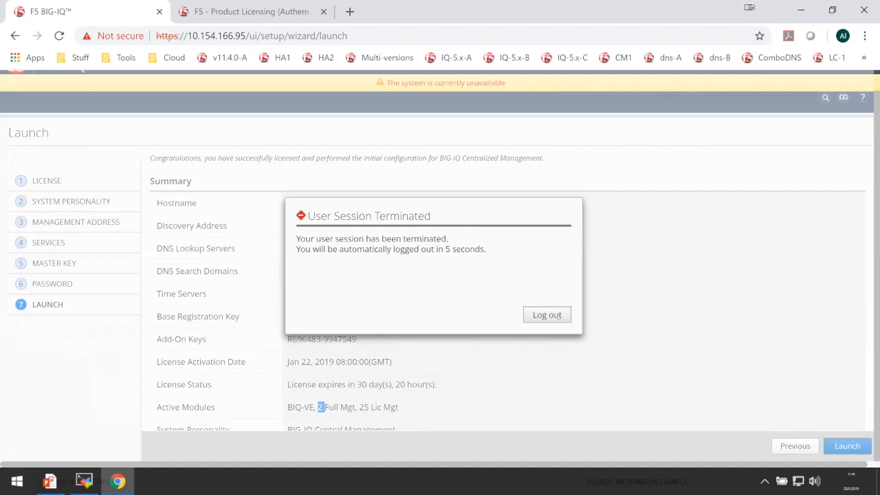
click(550, 317)
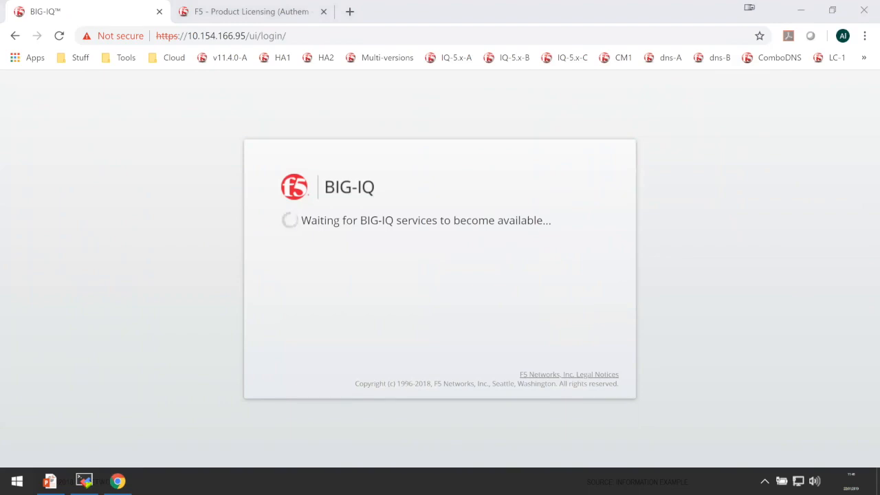
Log in to BIG-IQ as admin with the account password once the services are available.
click(705, 328)
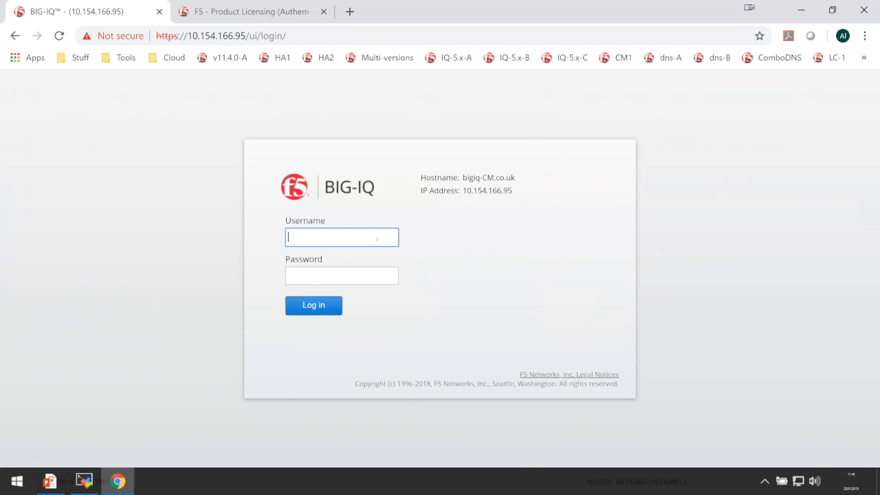
text(admin)
key(Tab)
text(admin)
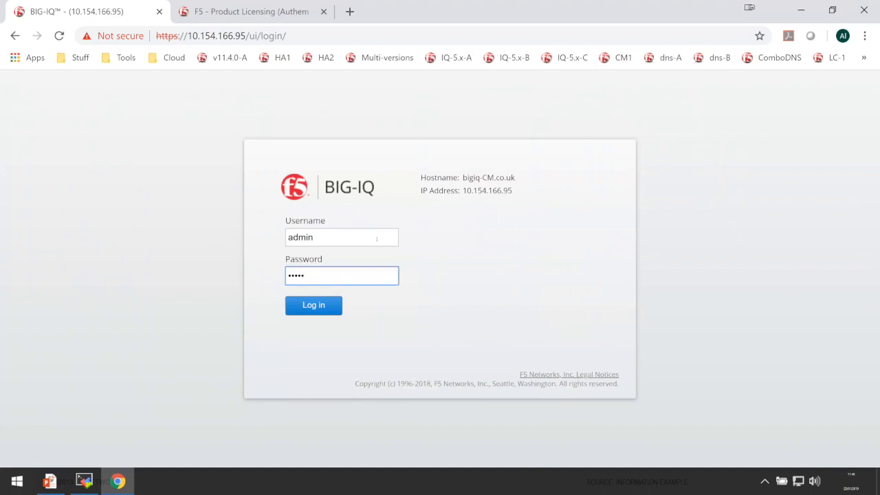
key(Return)
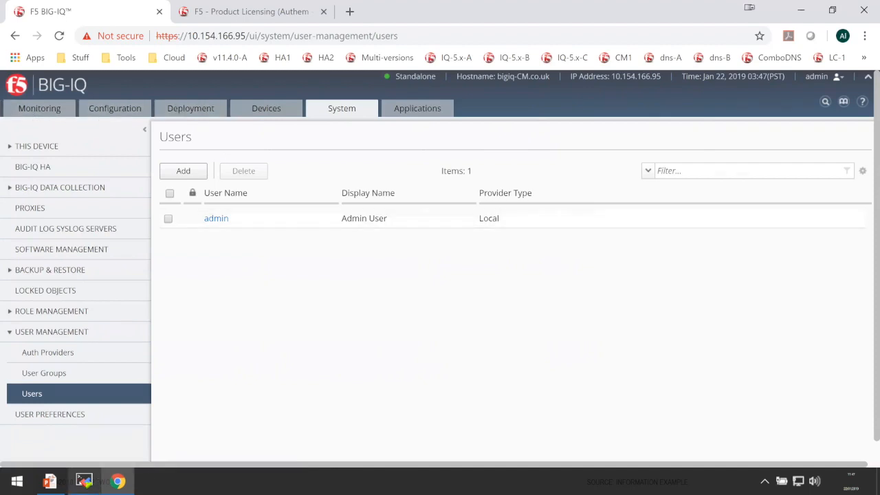
click(50, 482)
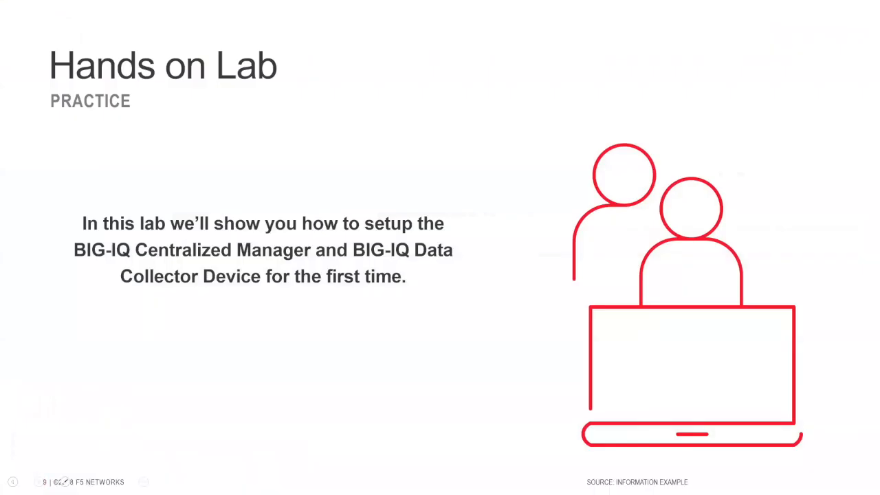
key(Right)
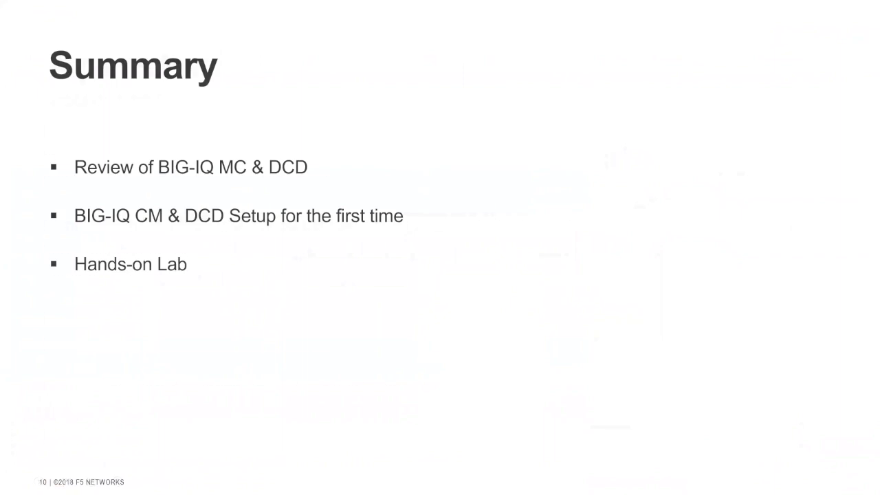
key(Right)
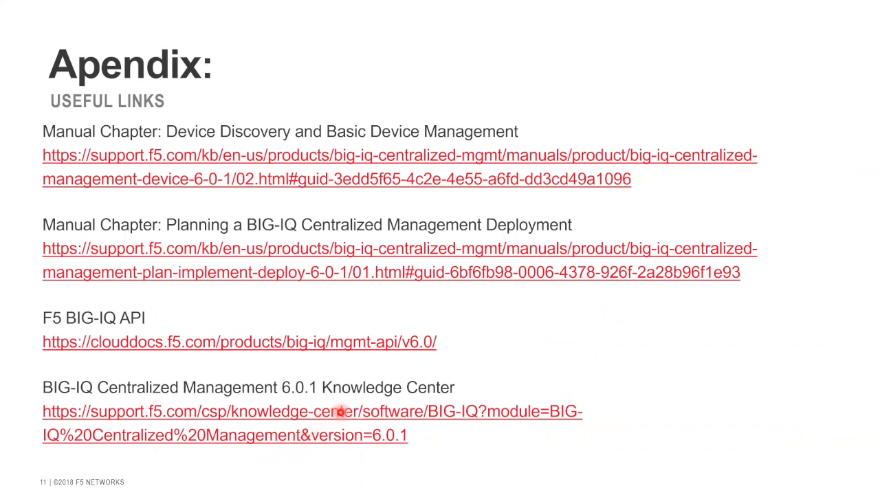
key(Right)
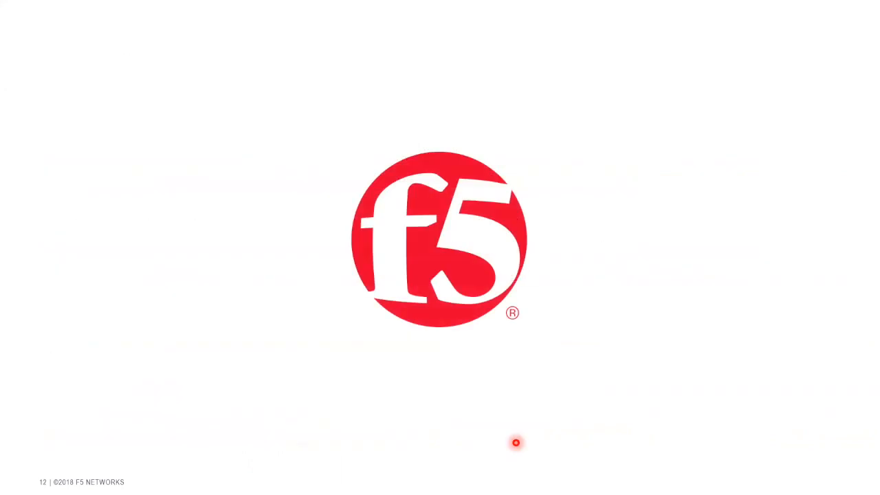